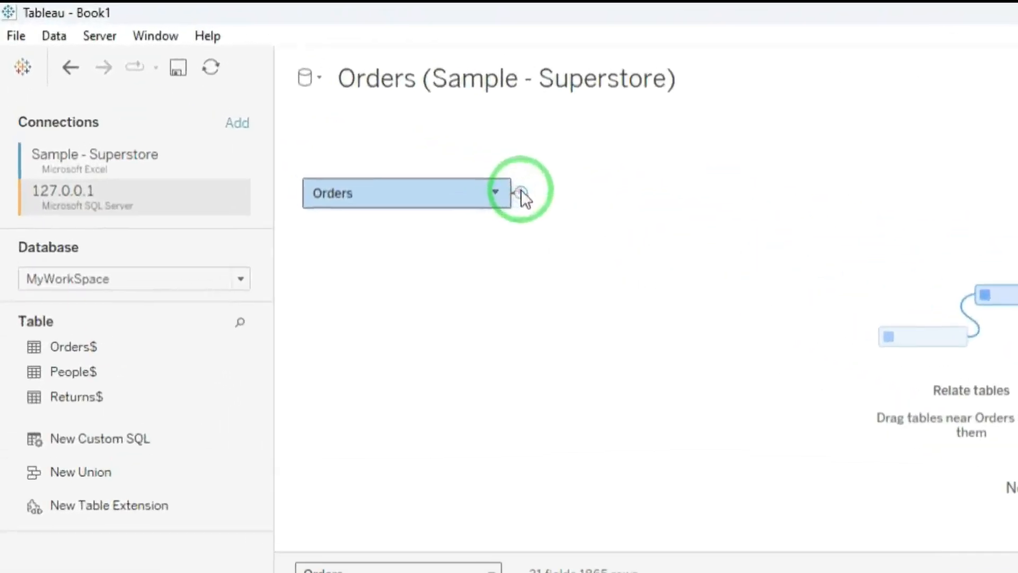
drag(267, 107, 268, 128)
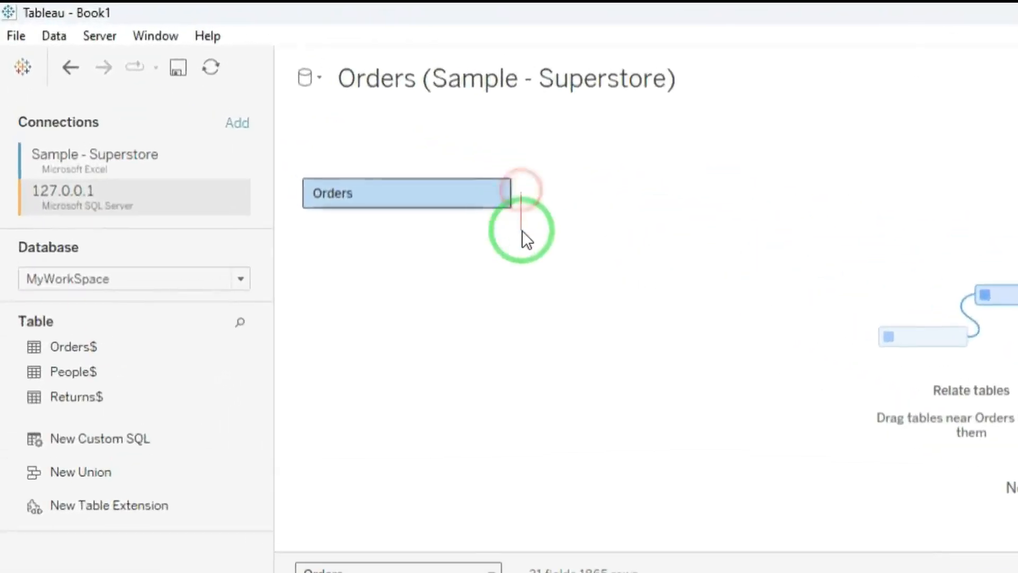
click(523, 195)
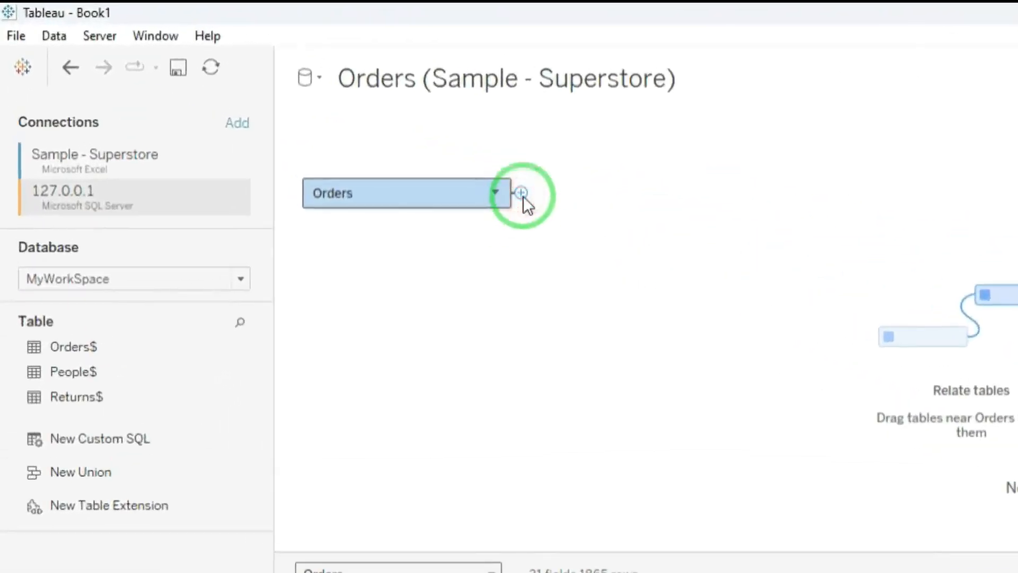
mouse_move(589, 191)
mouse_down()
mouse_move(520, 215)
mouse_move(493, 171)
mouse_move(546, 212)
mouse_move(301, 232)
mouse_move(286, 192)
mouse_up()
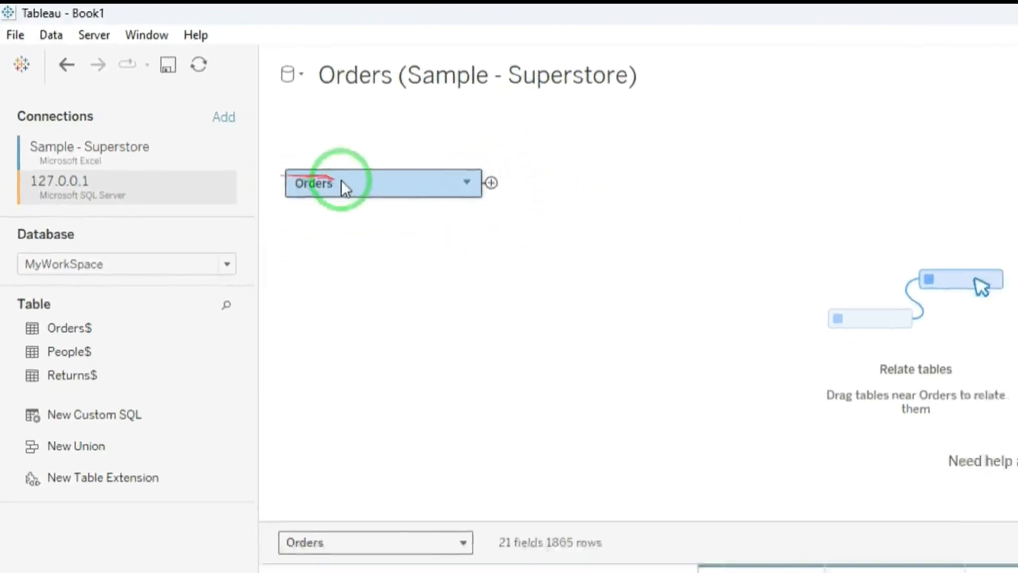
drag(376, 243, 284, 168)
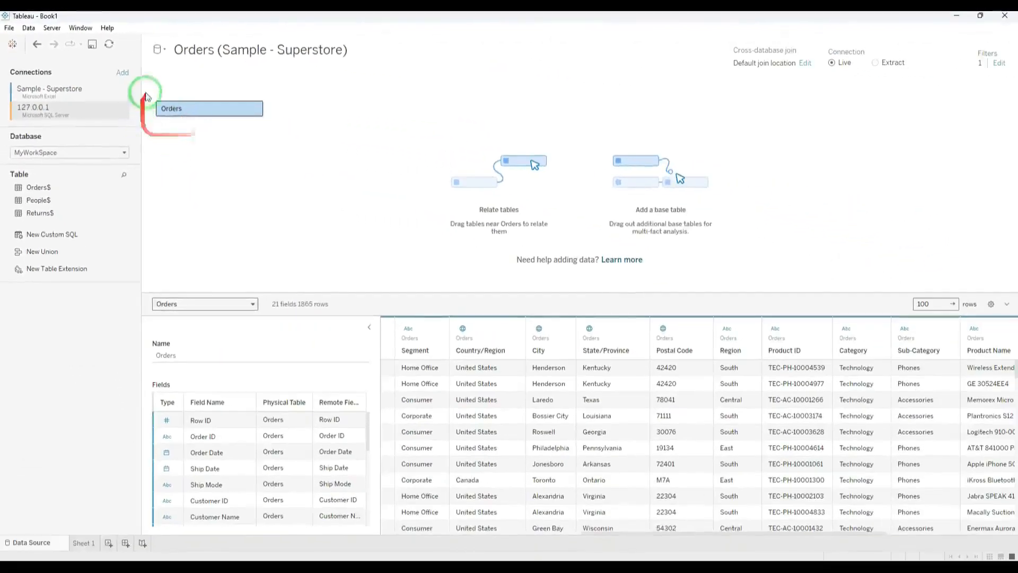
mouse_move(147, 97)
mouse_down()
mouse_move(279, 113)
mouse_move(281, 124)
mouse_up()
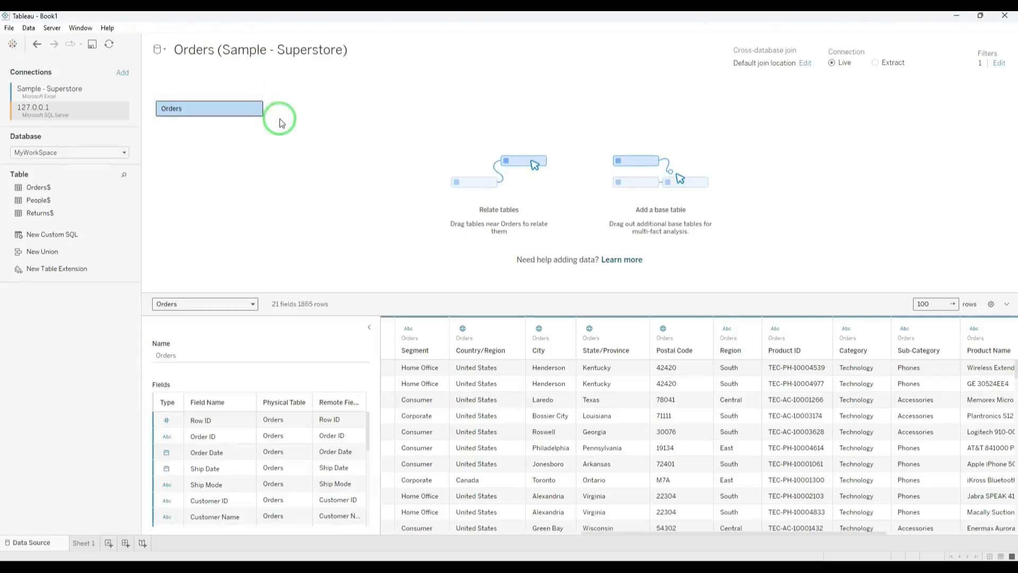
Open the Orders logical table to inspect its physical layer, and return to the logical layer.
double_click(218, 111)
mouse_move(182, 125)
mouse_down()
mouse_move(171, 102)
mouse_move(972, 91)
mouse_move(1008, 136)
mouse_move(918, 295)
mouse_move(256, 272)
mouse_move(193, 152)
mouse_move(940, 111)
mouse_up()
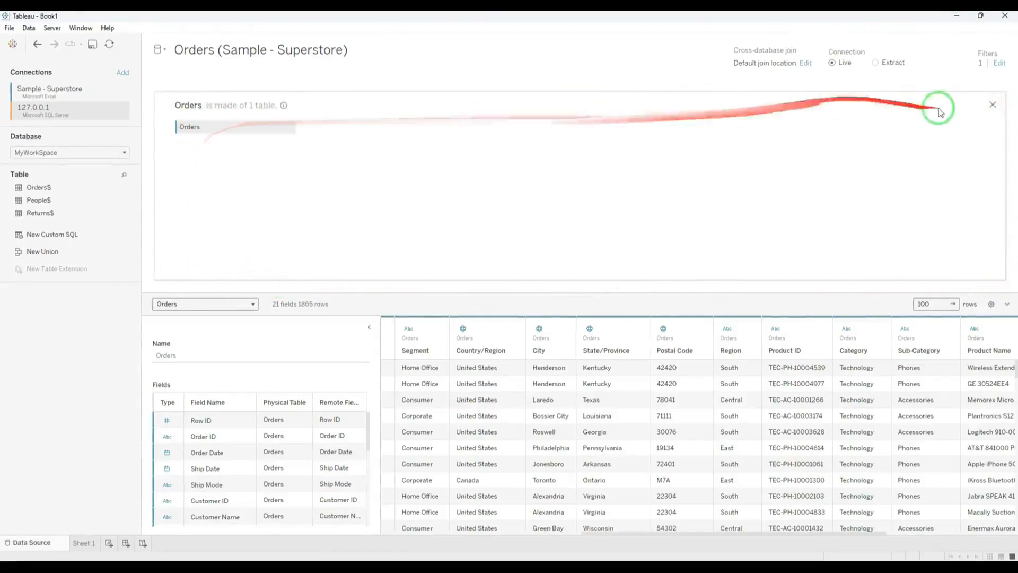
click(993, 105)
mouse_move(814, 118)
mouse_down()
mouse_move(220, 127)
mouse_move(213, 110)
mouse_up()
Join the People$ table to Orders in the physical layer of the Orders logical table and open the join settings.
double_click(213, 110)
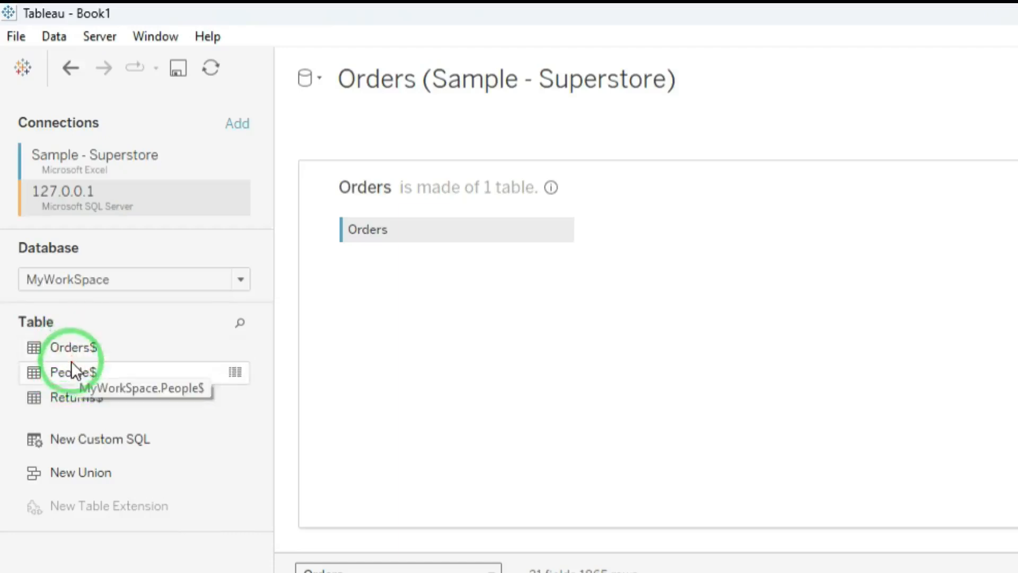
drag(71, 361, 643, 253)
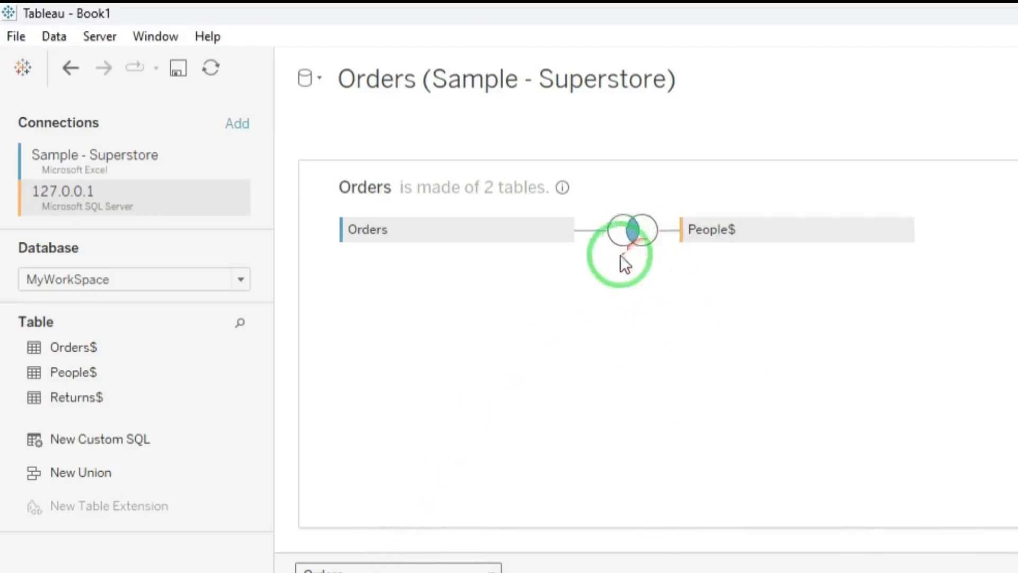
click(633, 233)
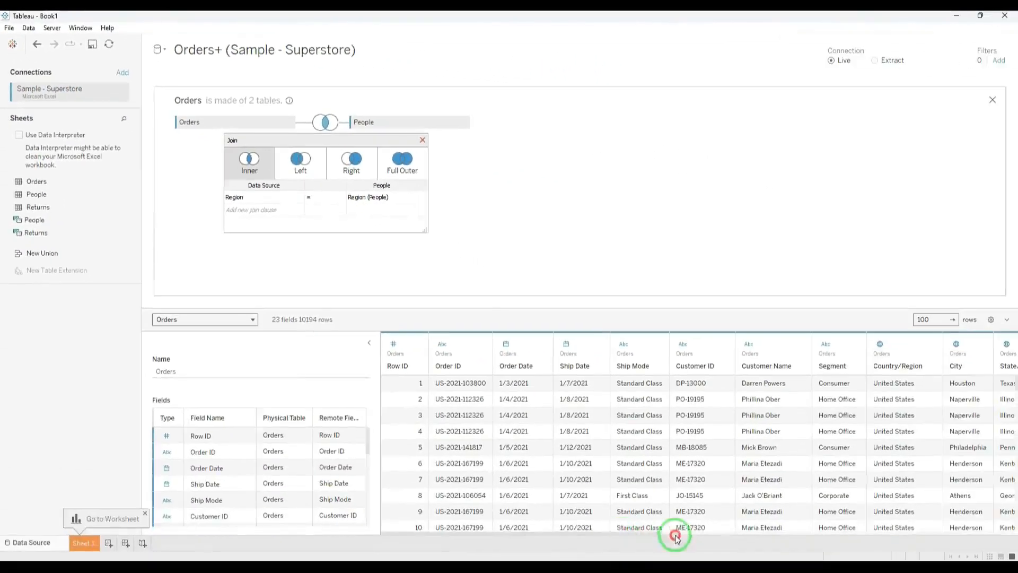
Examine the joined People columns in the data preview and the fields available for the join clause.
drag(610, 532, 990, 478)
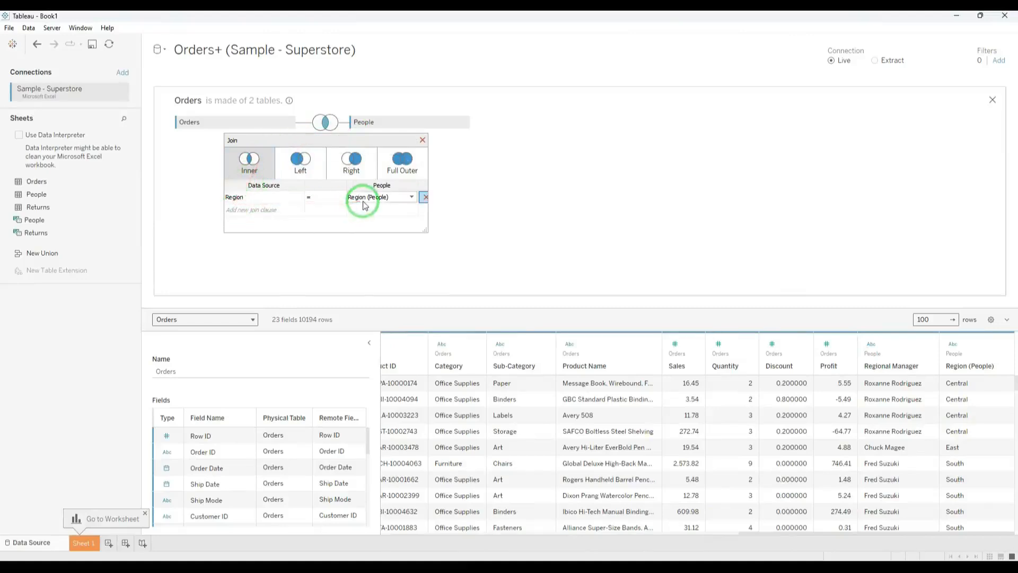
click(411, 200)
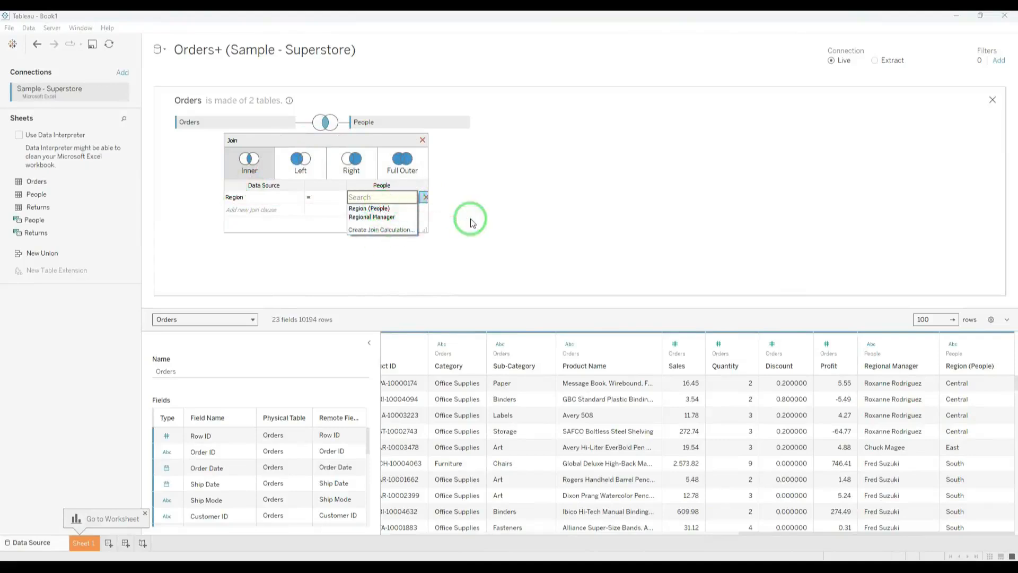
click(289, 212)
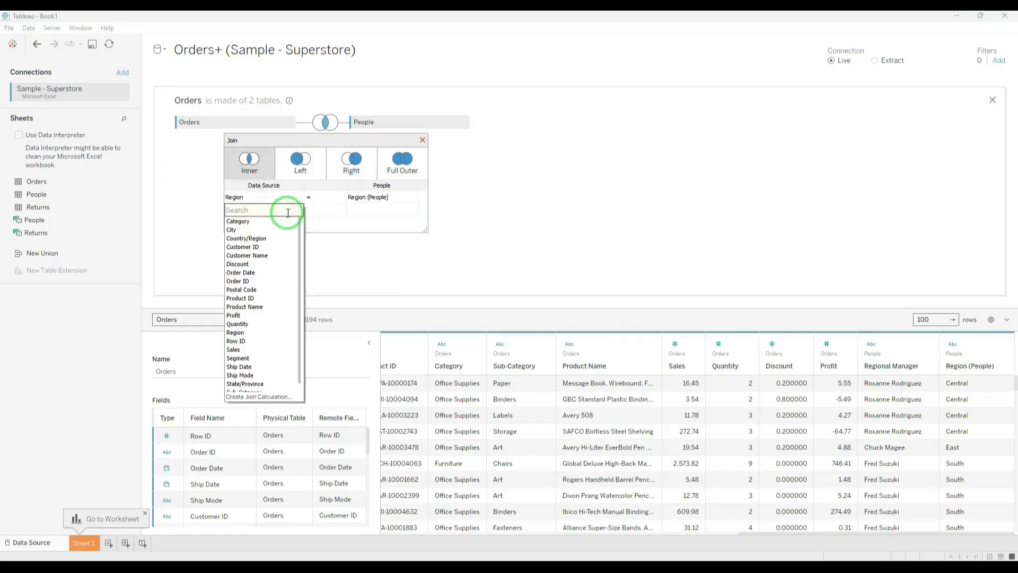
Try the Left, Right and Full Outer join types between Orders and People, and return to Inner.
click(305, 166)
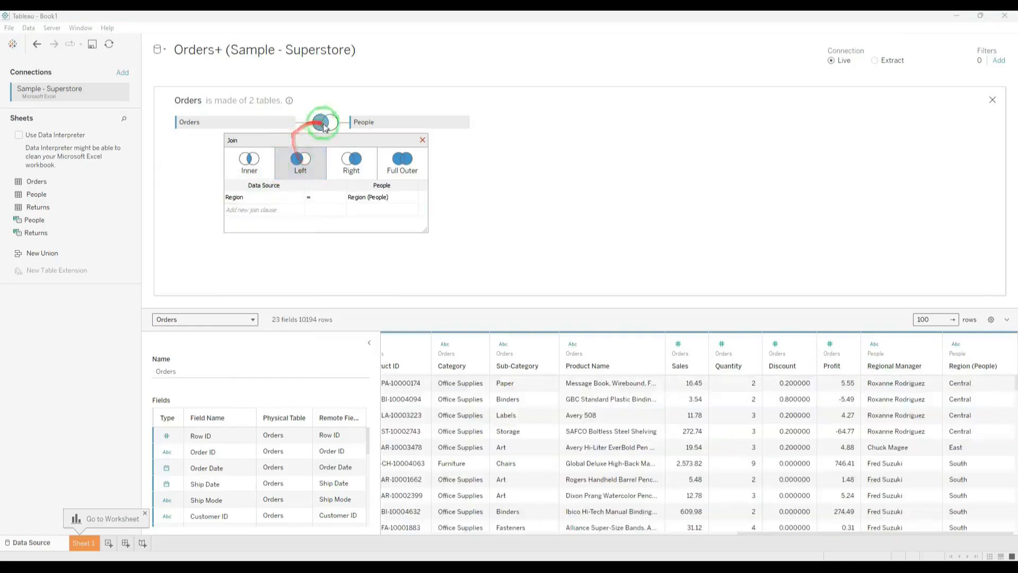
click(346, 169)
click(404, 165)
click(351, 168)
click(300, 168)
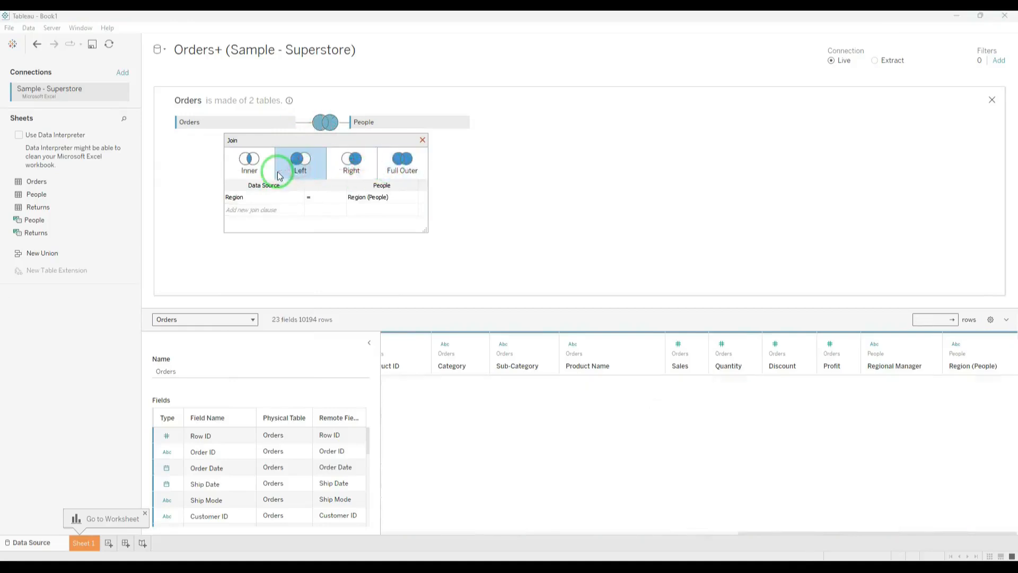
click(269, 171)
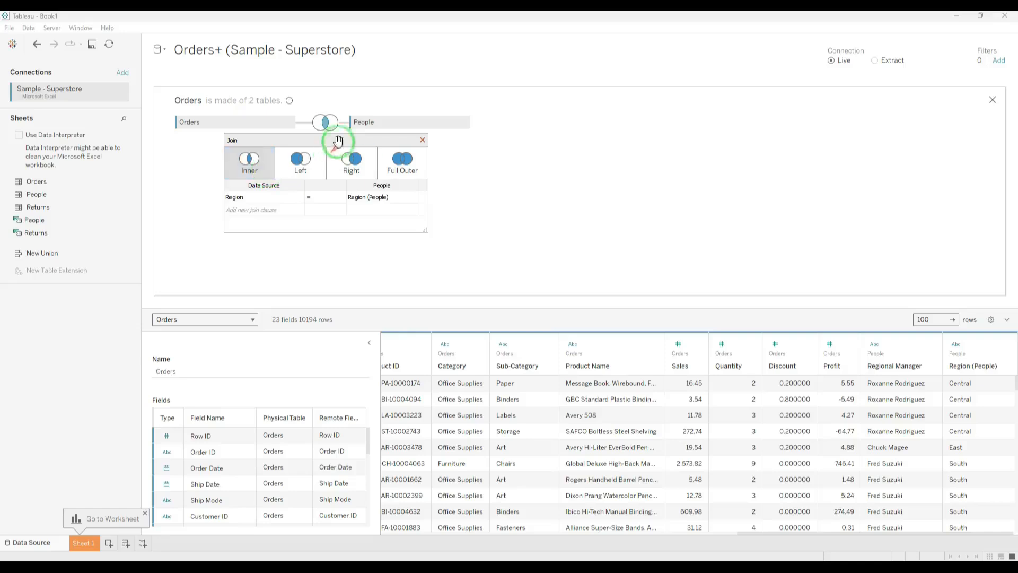
Close the join settings and the physical view of Orders to return to the logical layer.
click(326, 126)
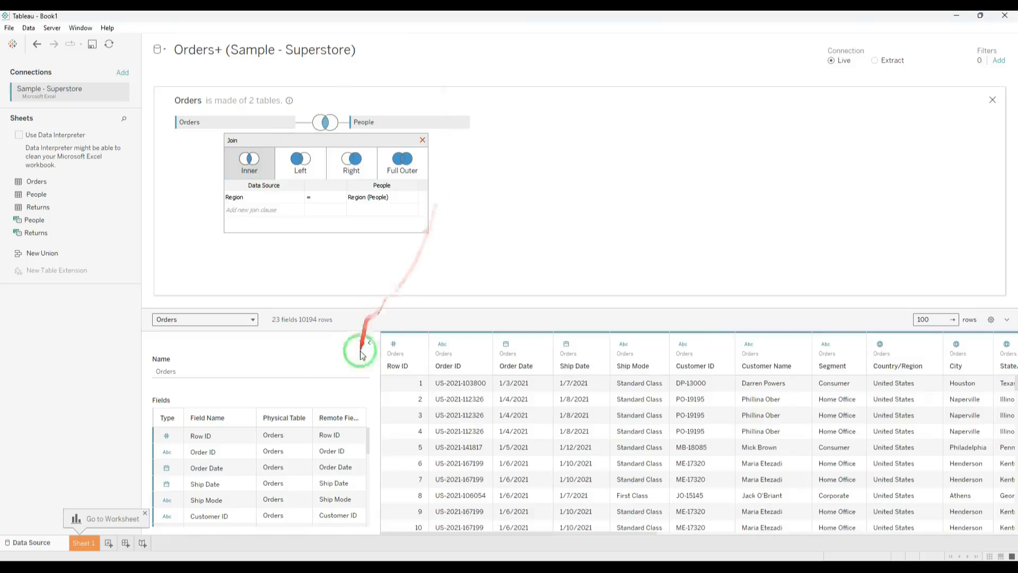
click(325, 164)
click(324, 121)
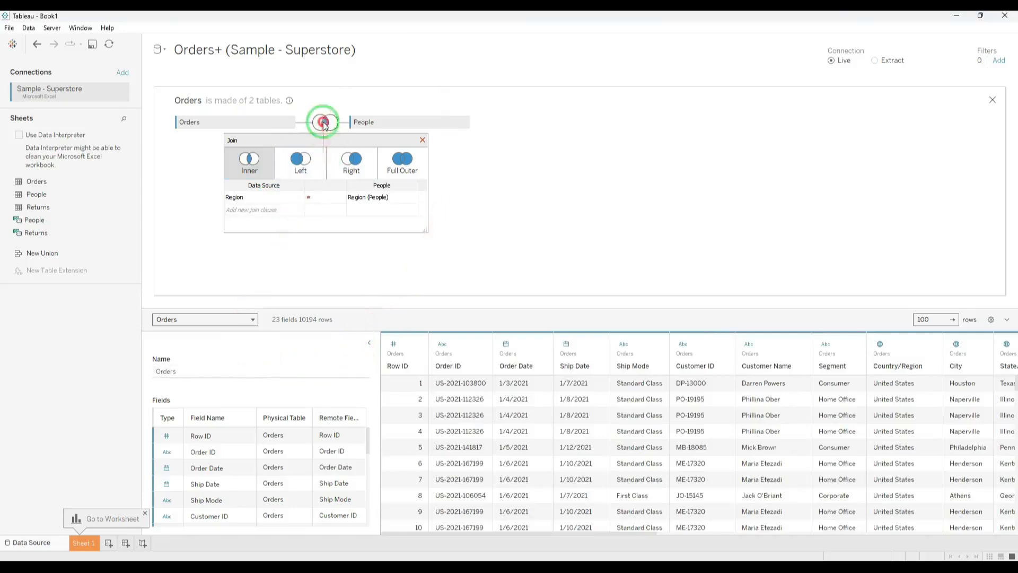
click(422, 140)
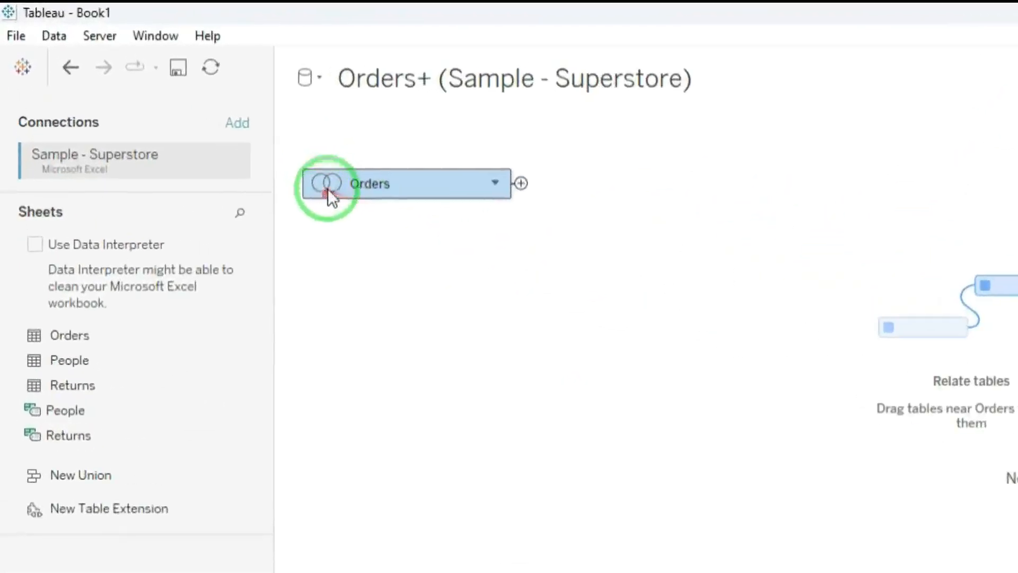
mouse_move(168, 104)
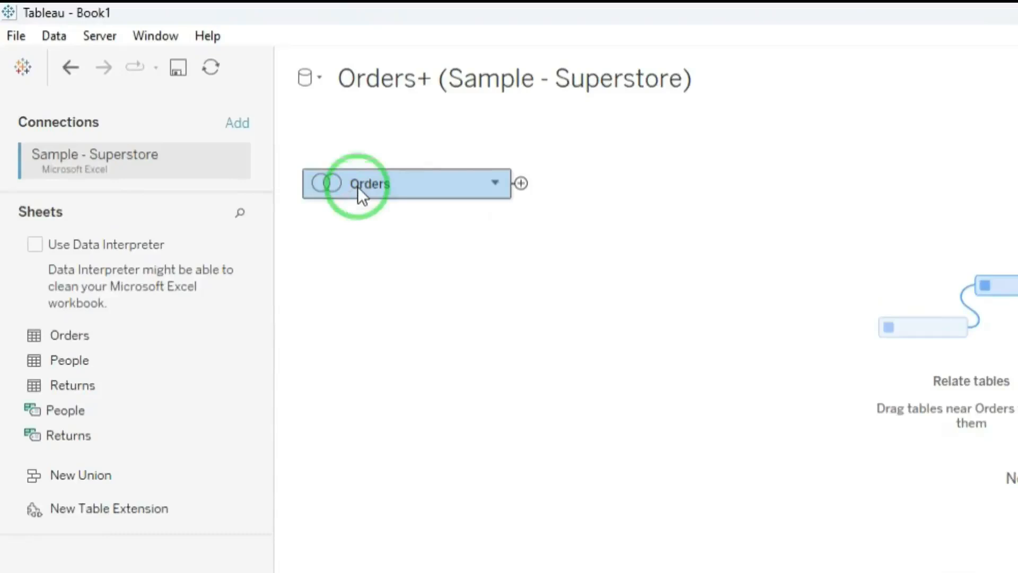
mouse_move(357, 187)
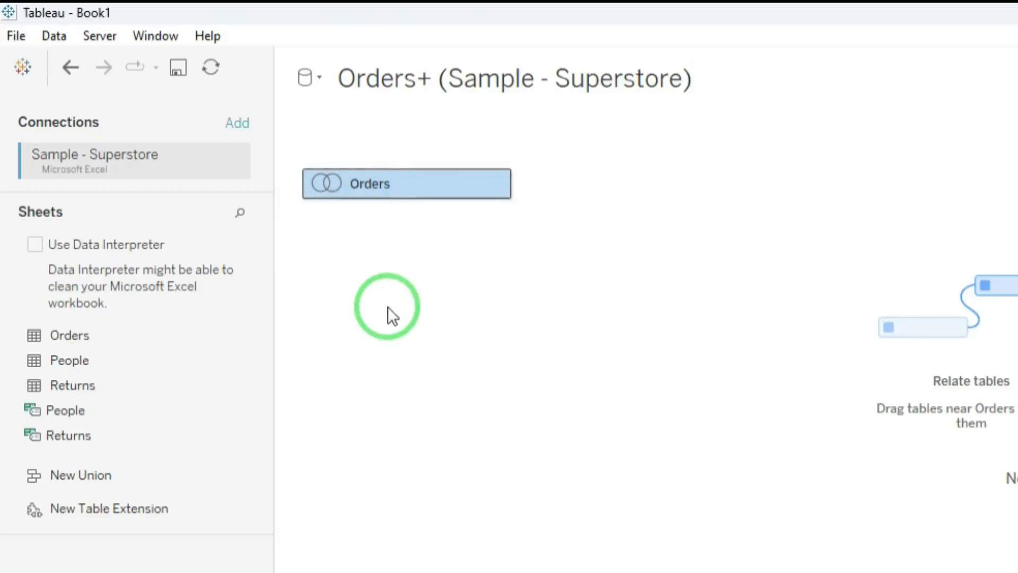
Relate the People sheet to Orders in the logical layer, matching Region to Region (People1).
drag(81, 358, 485, 323)
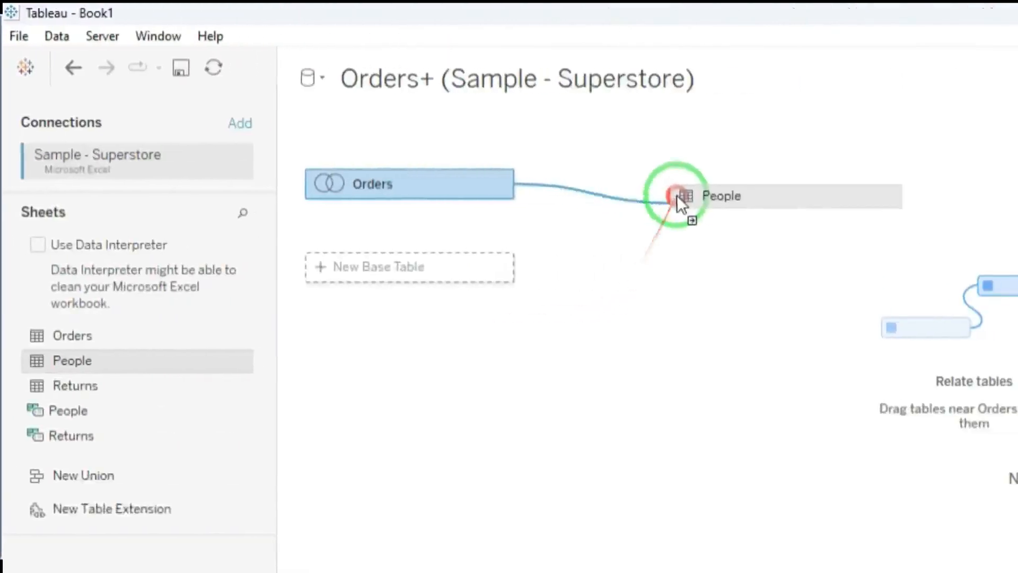
drag(677, 196, 646, 196)
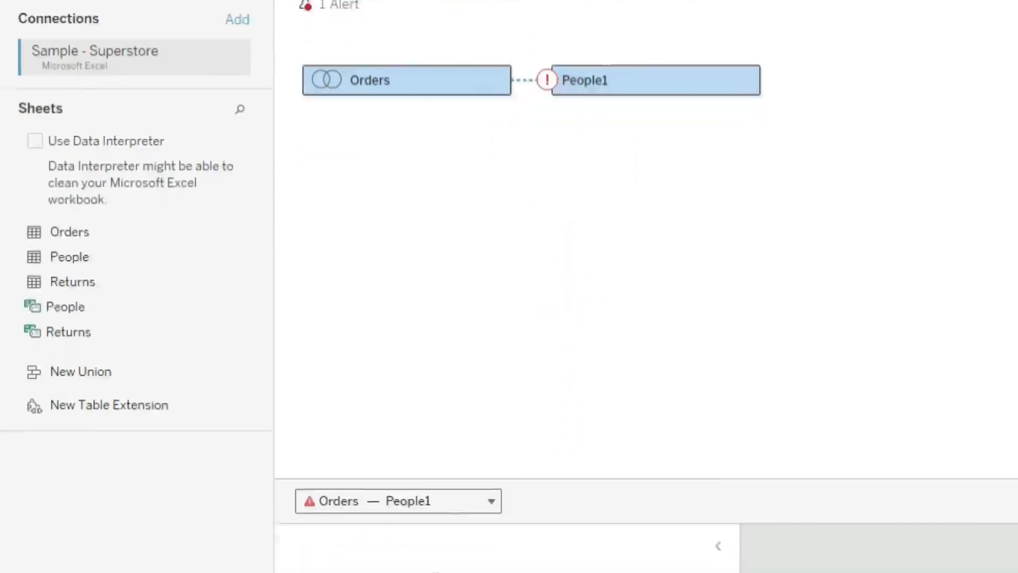
click(329, 258)
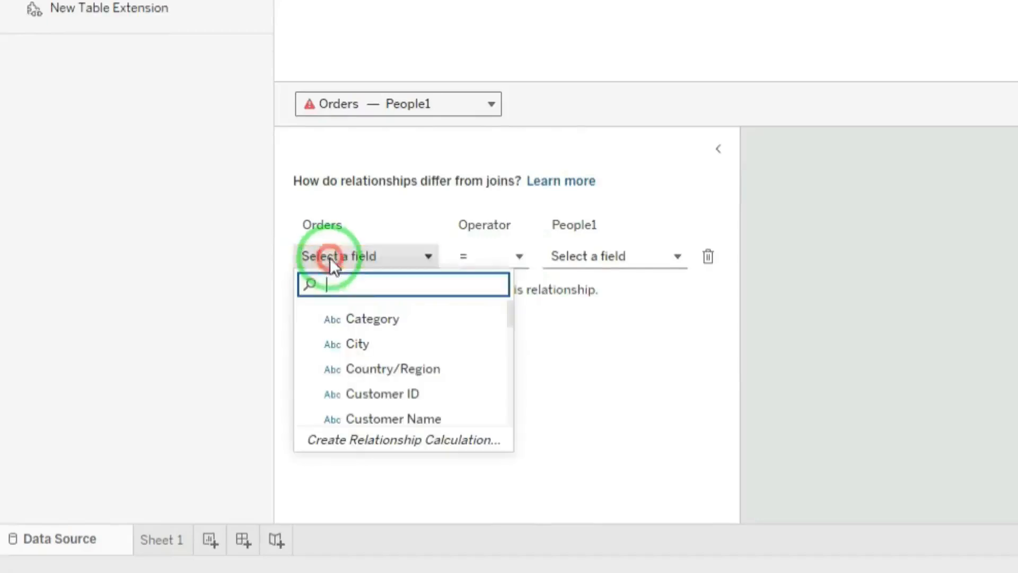
scroll(400, 361, down, 3)
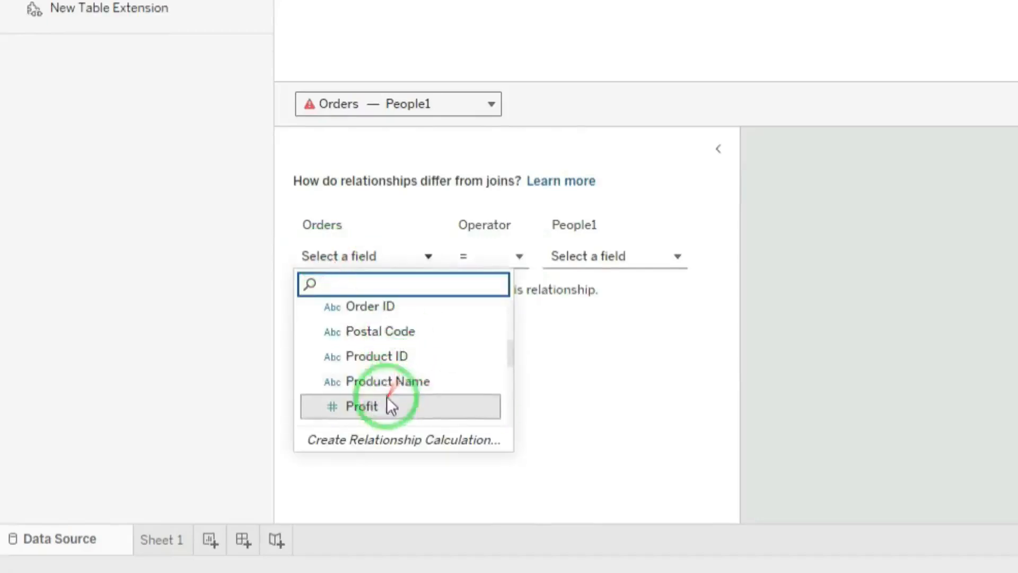
text(re)
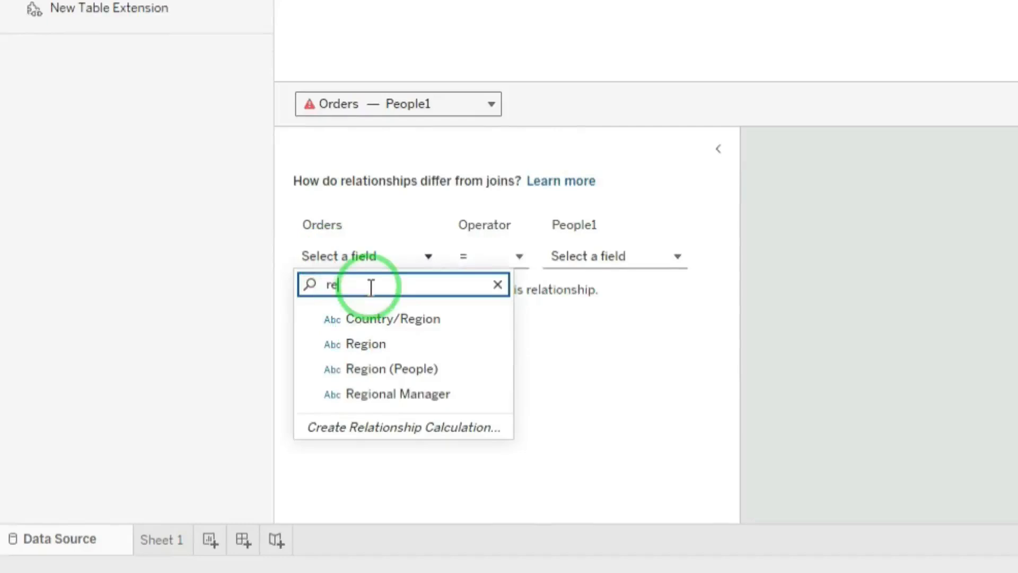
click(367, 343)
click(618, 255)
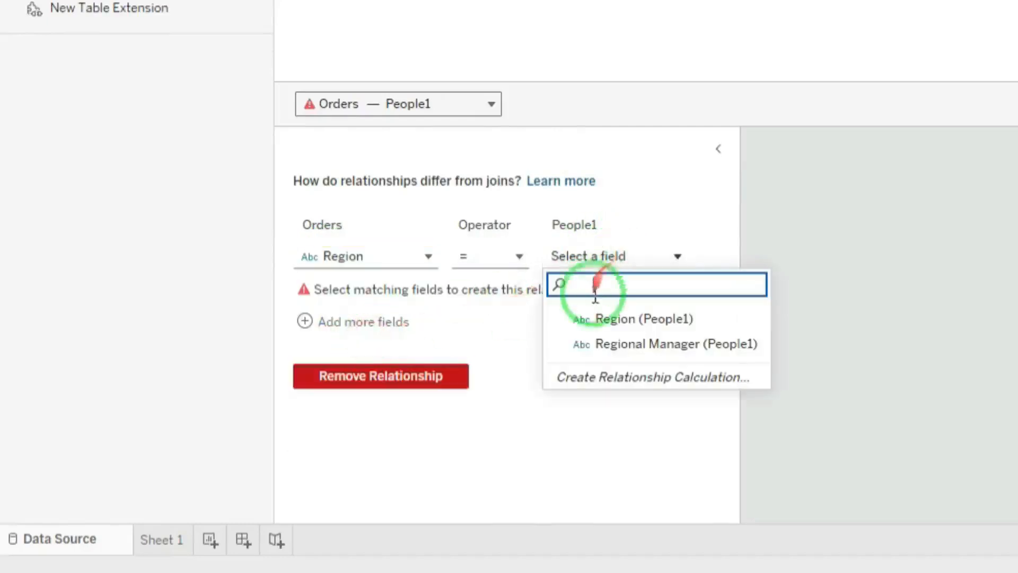
click(560, 325)
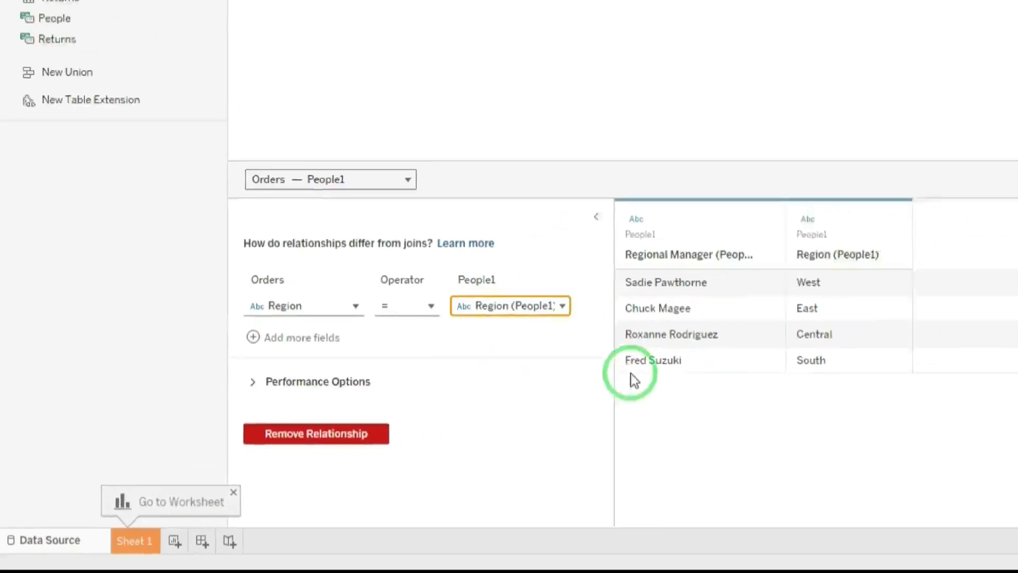
Preview the data and fields of the Orders and People1 logical tables separately.
click(209, 104)
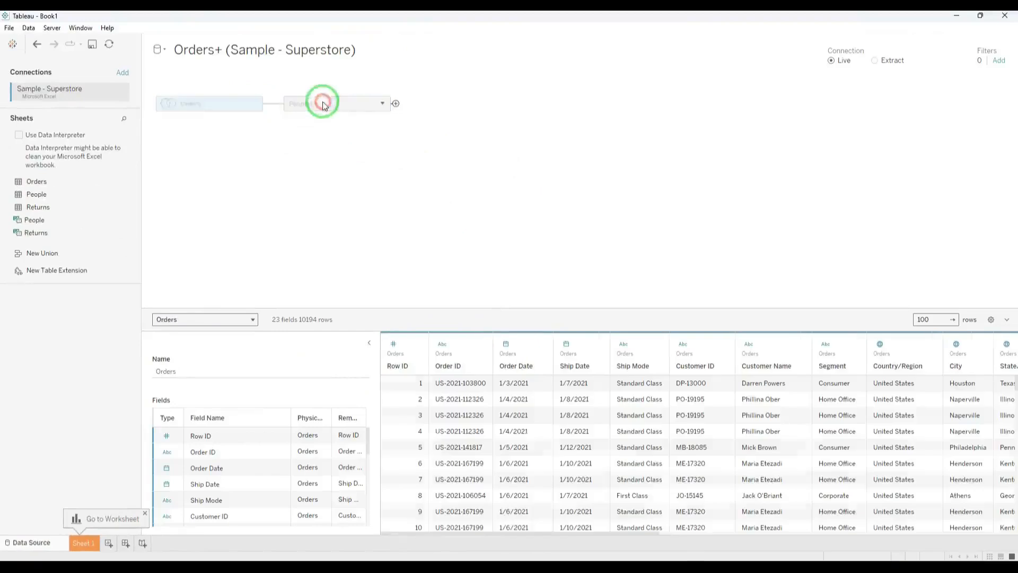
click(321, 103)
drag(235, 102, 406, 198)
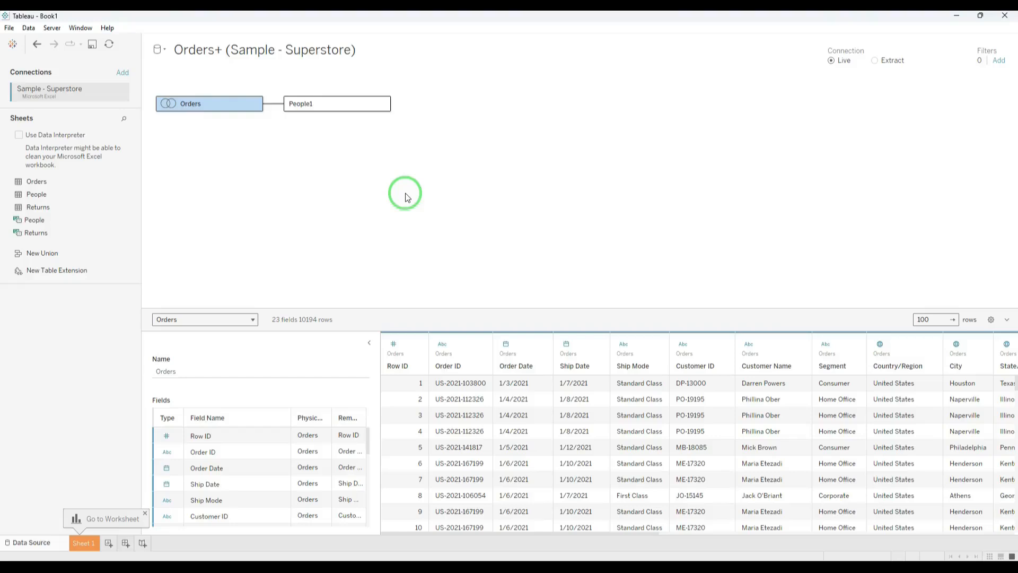
click(302, 103)
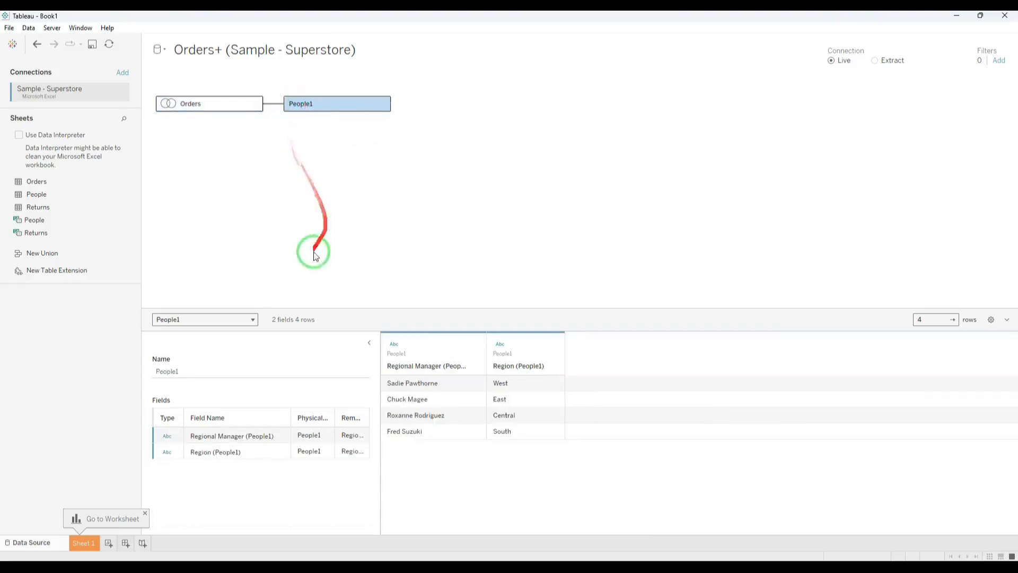
Expand the performance options of the Orders–People1 relationship and set the cardinality on the People1 side to One.
click(279, 109)
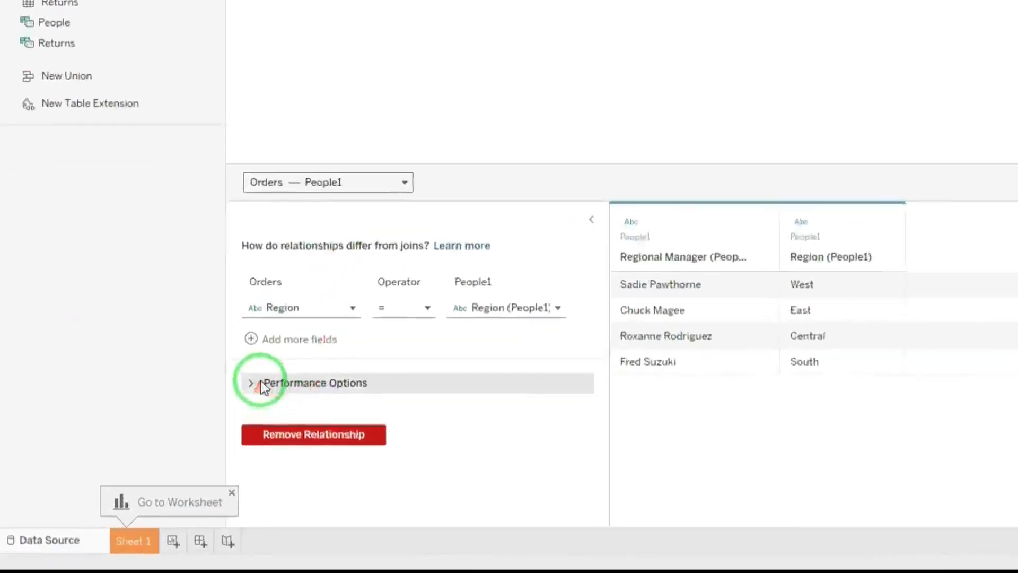
click(269, 381)
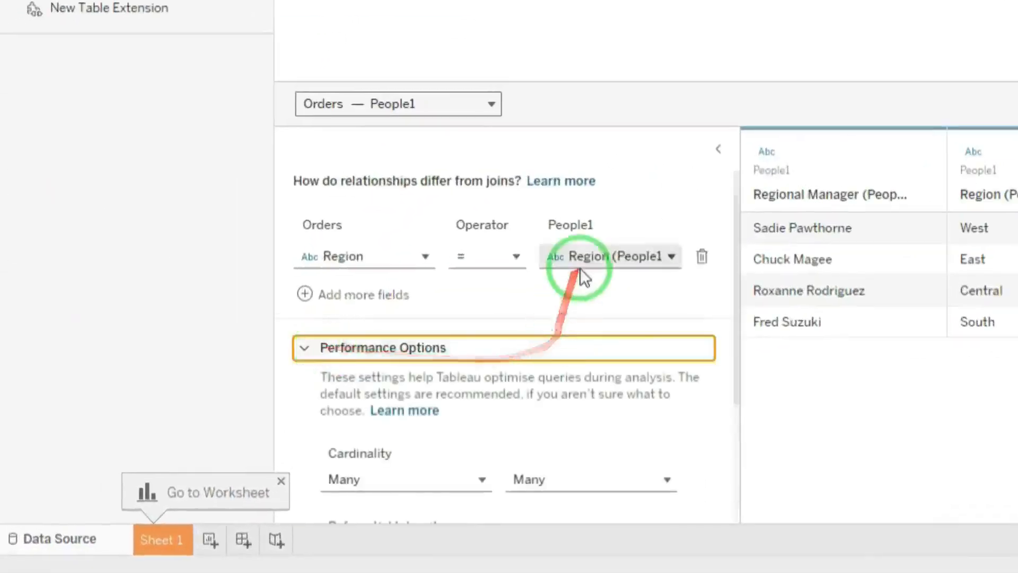
scroll(393, 398, down, 2)
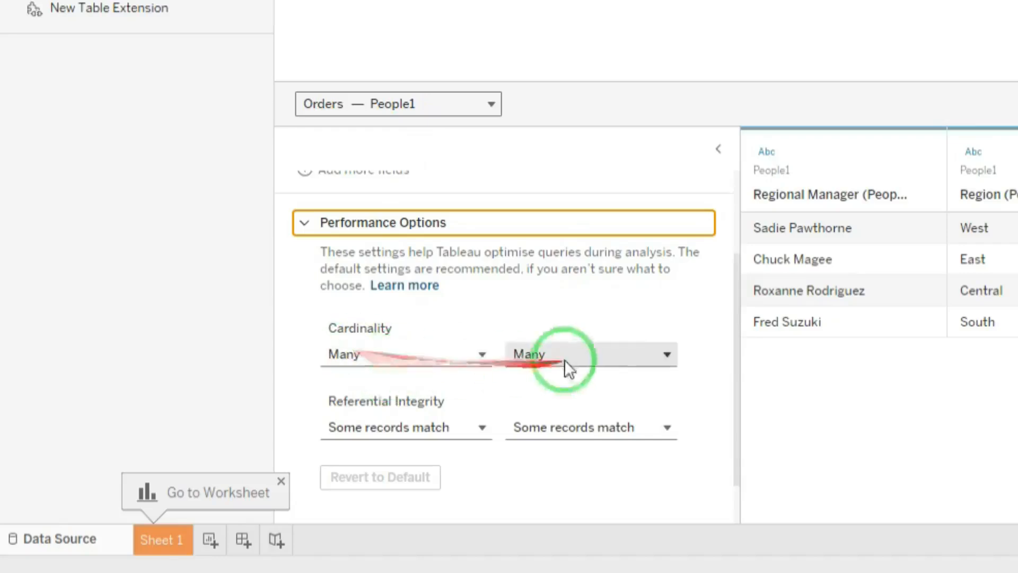
click(610, 354)
click(572, 409)
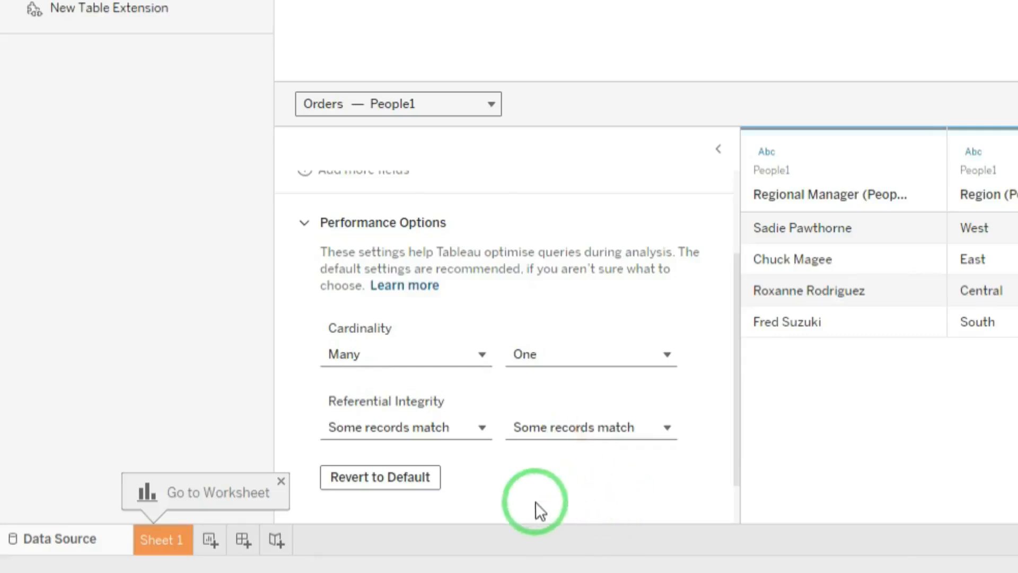
Set the relationship's referential integrity on the Orders side to All records match.
mouse_move(460, 423)
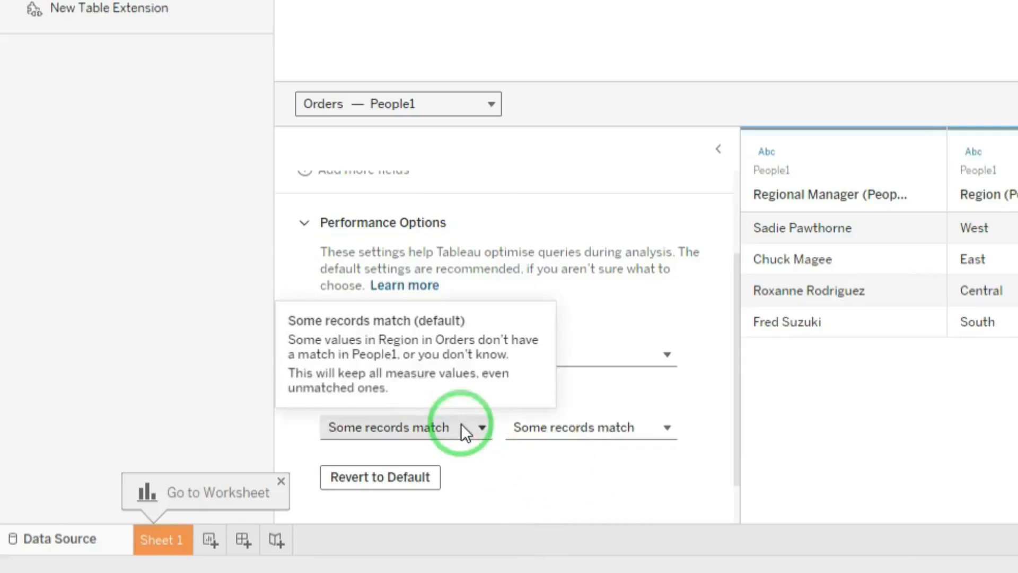
click(461, 427)
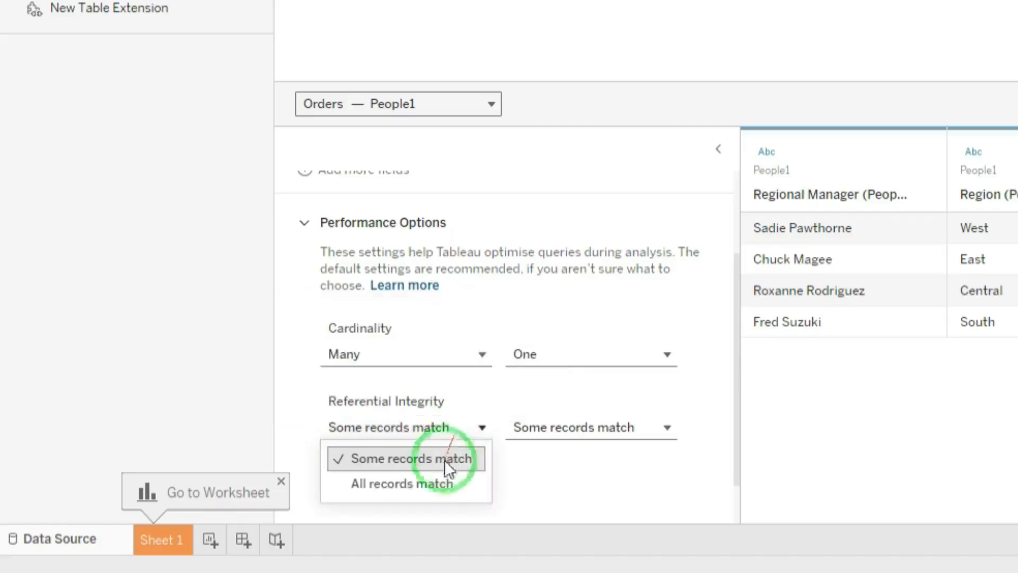
click(419, 501)
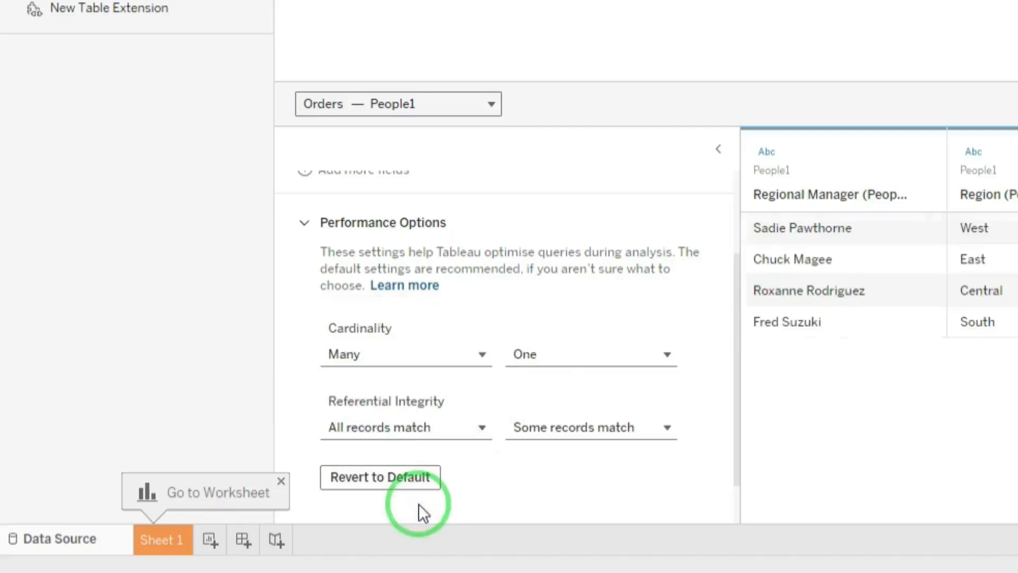
click(448, 435)
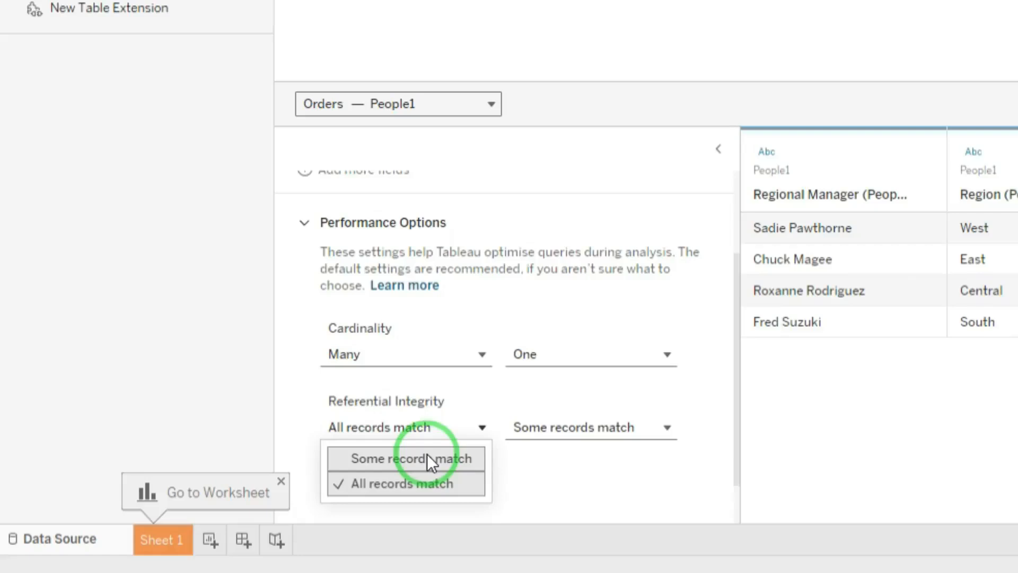
click(585, 46)
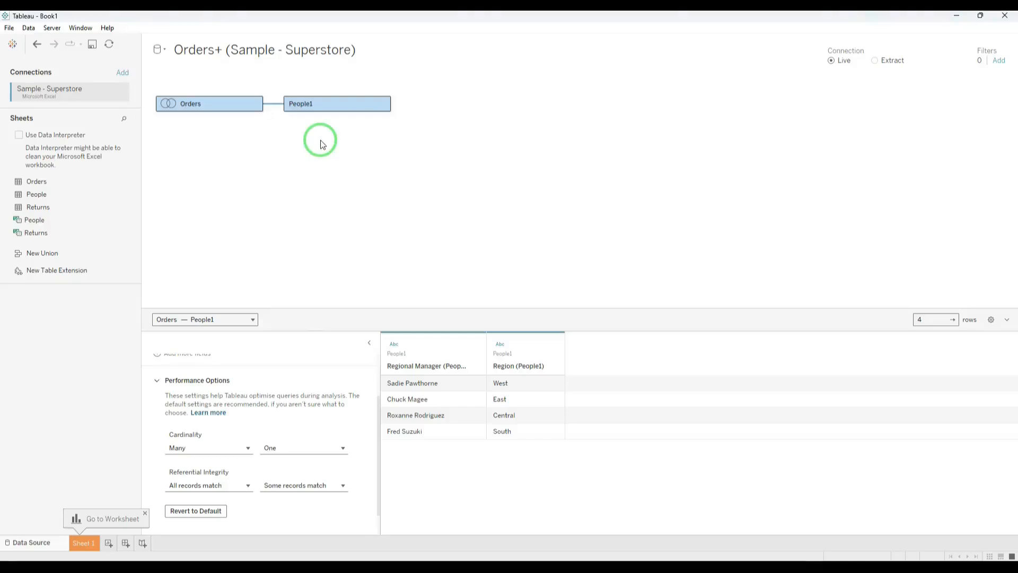
Add the Returns sheet to the logical layer as a table related to Orders.
drag(68, 205, 274, 164)
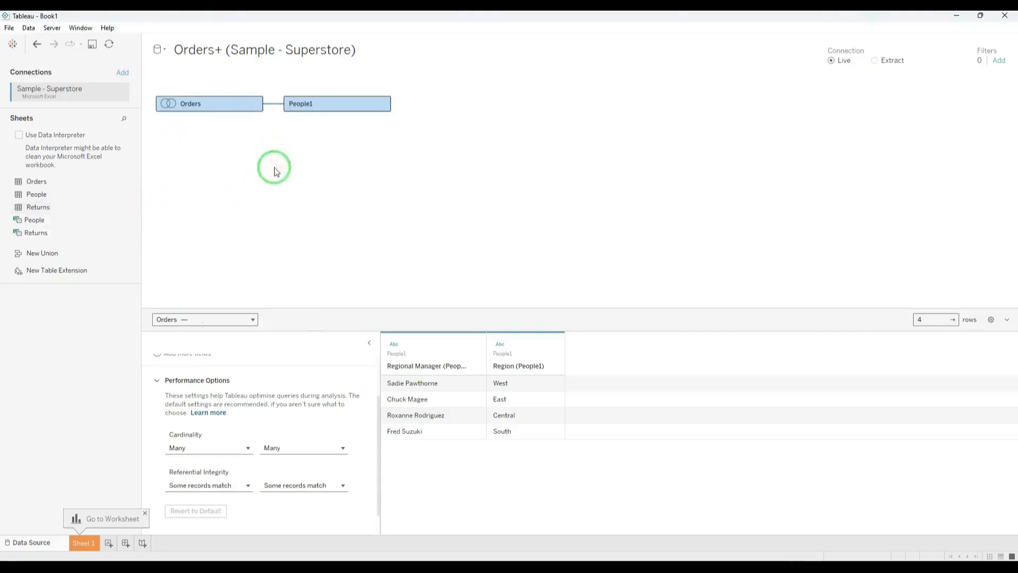